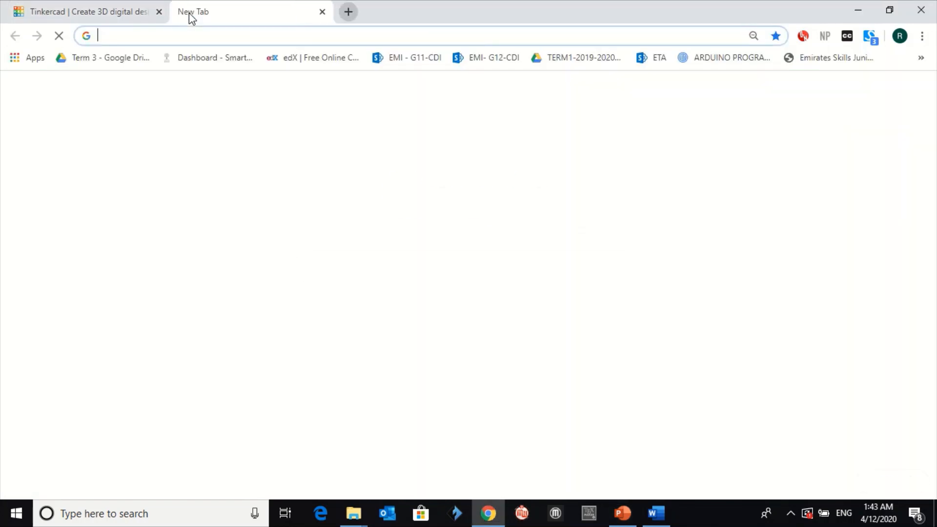
- Go to tinkercad.com in the new Chrome tab, discarding the auto-completed suggestion
{"action": "type", "text": "tinker"}
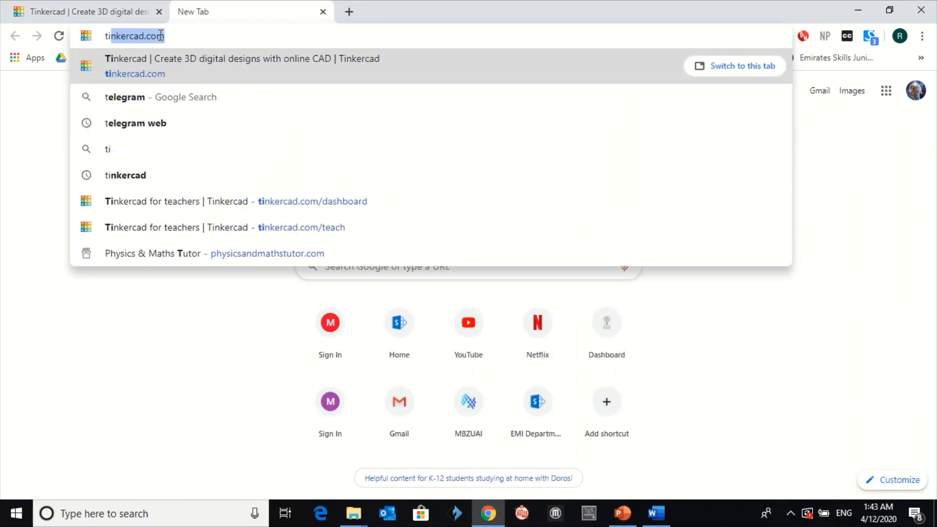
{"action": "key", "text": "BackSpace"}
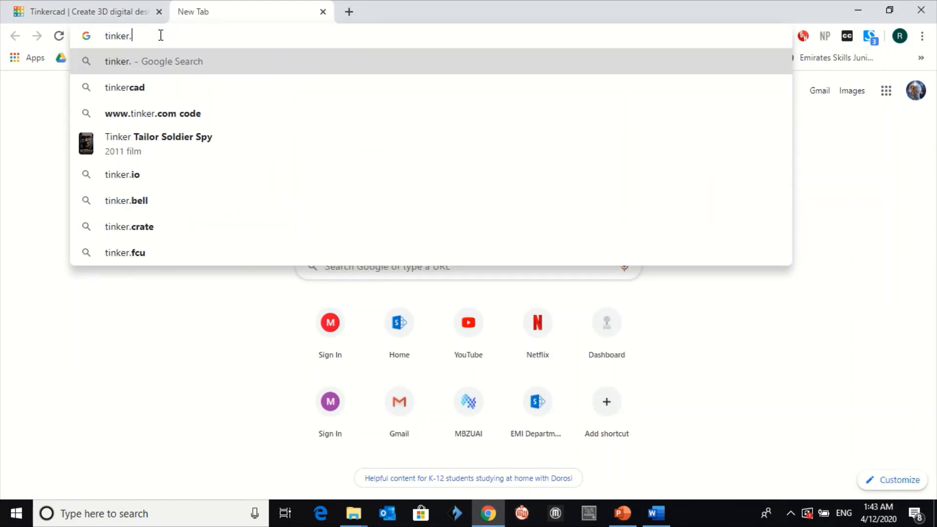
{"action": "type", "text": "cad.com"}
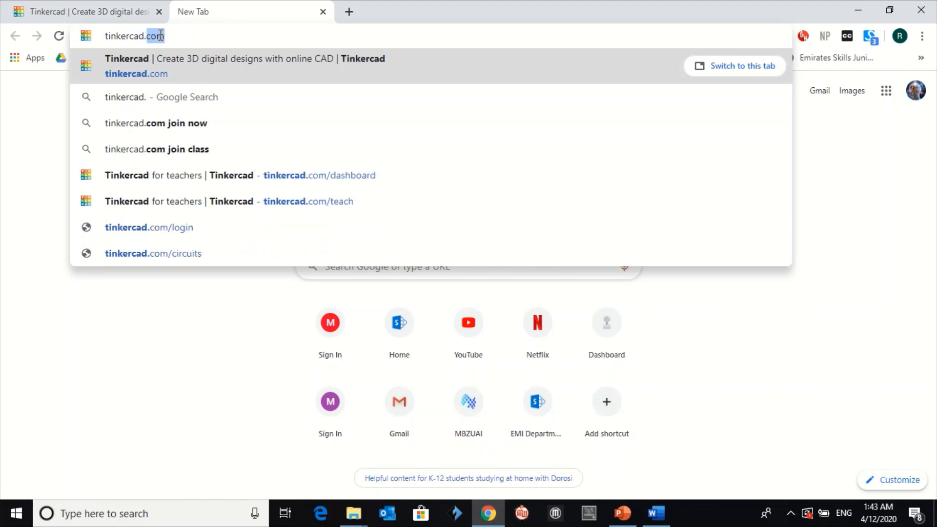
{"action": "key", "text": "Return"}
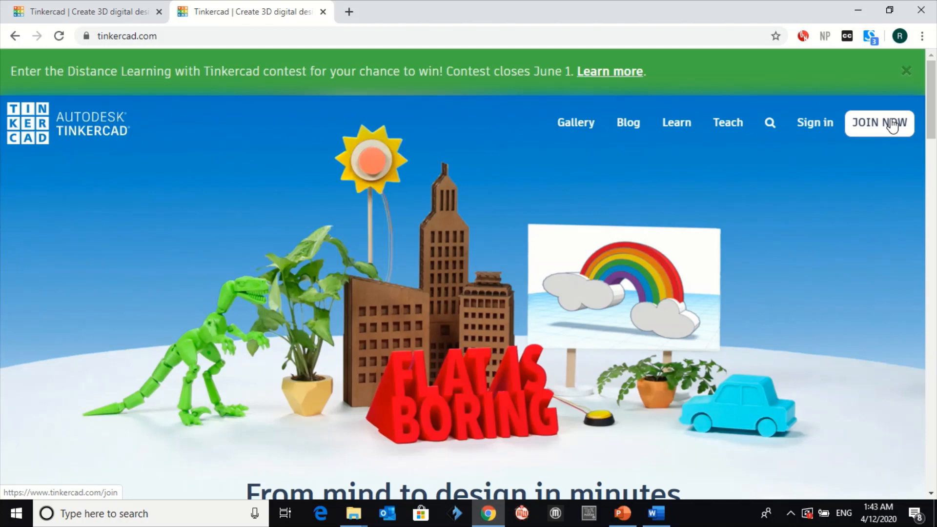
- Sign in to Tinkercad via Email or Username using the saved work e-mail login
{"action": "left_click", "coordinate": [821, 123]}
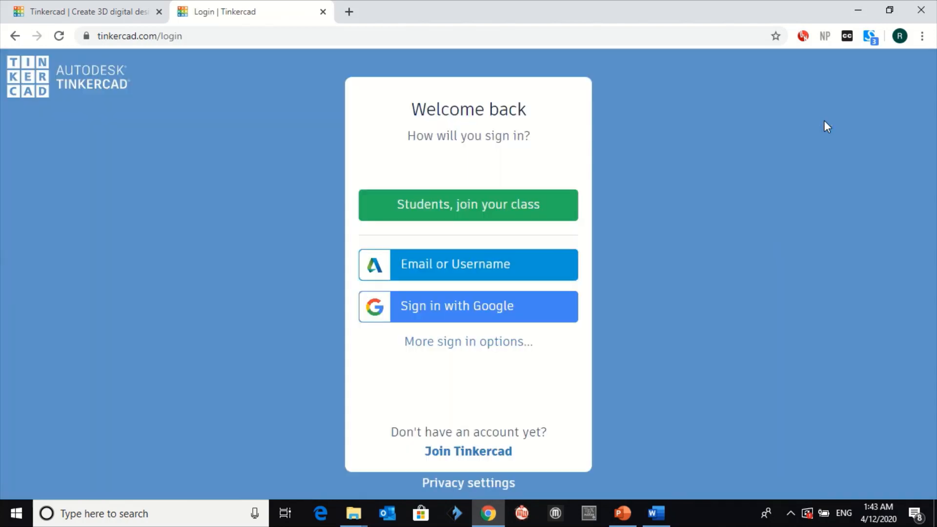
{"action": "left_click", "coordinate": [421, 267]}
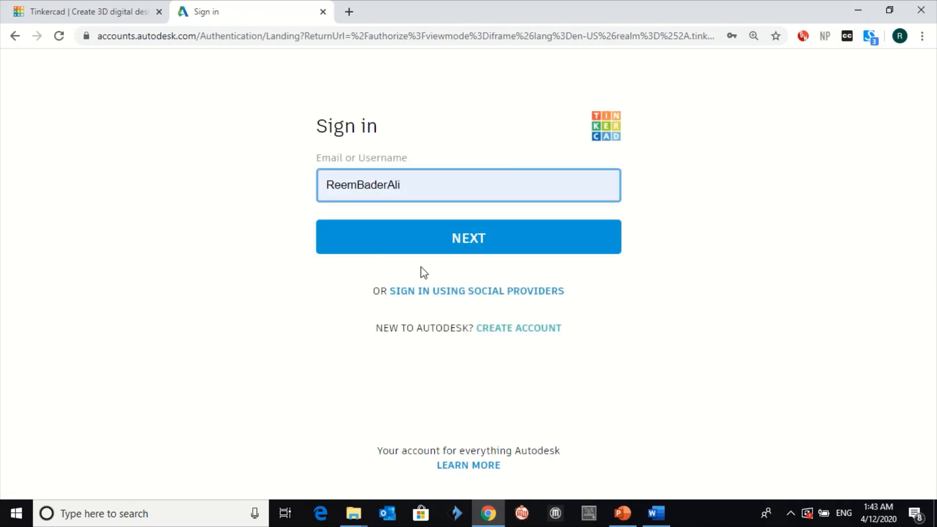
{"action": "key", "text": "ctrl+a"}
{"action": "type", "text": "r"}
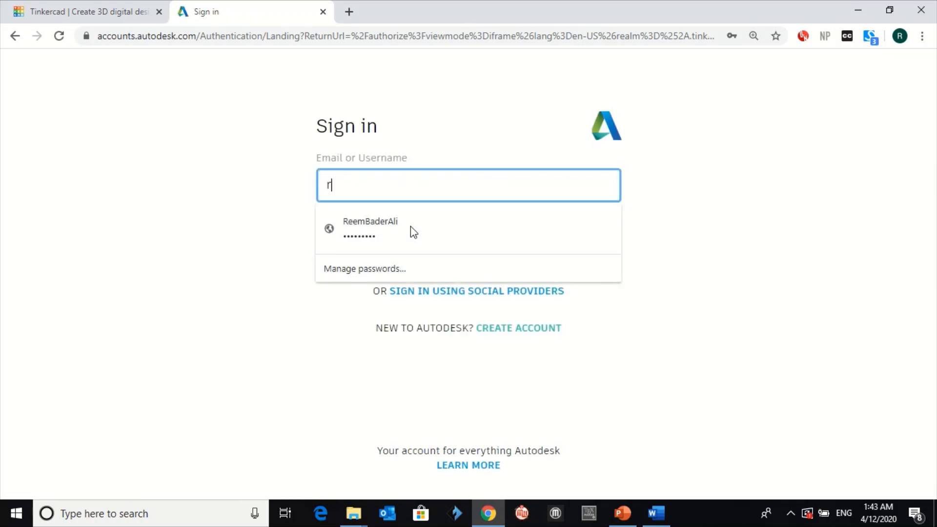
{"action": "type", "text": "eembade.r"}
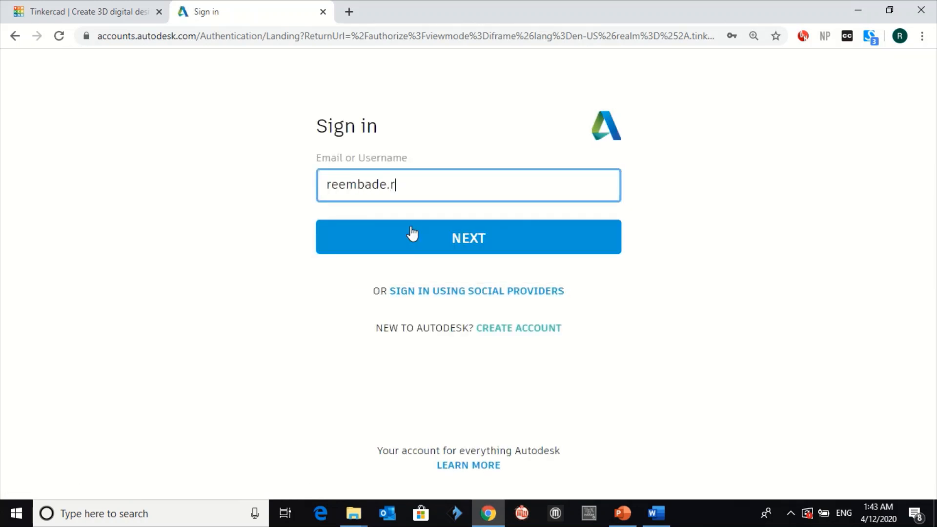
{"action": "key", "text": "BackSpace"}
{"action": "key", "text": "BackSpace"}
{"action": "type", "text": "er"}
{"action": "key", "text": "BackSpace"}
{"action": "key", "text": "BackSpace"}
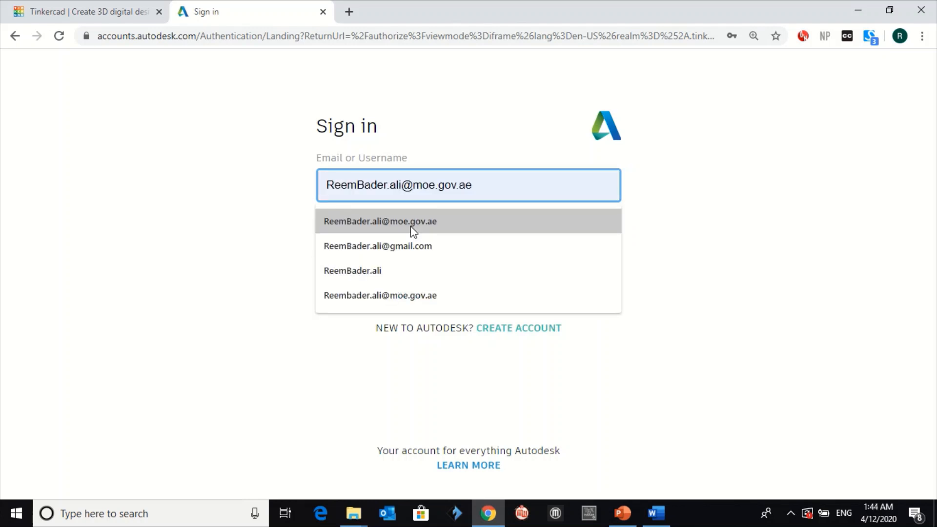
{"action": "left_click", "coordinate": [411, 226]}
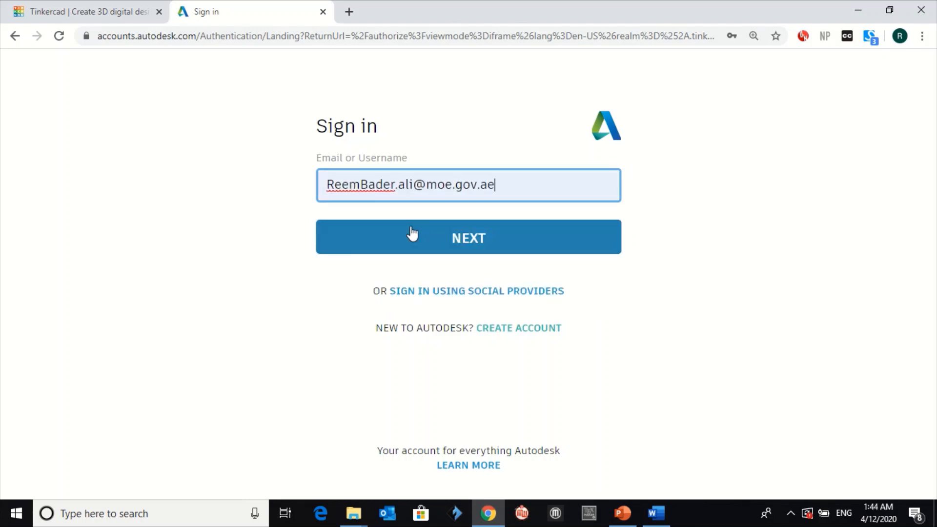
{"action": "left_click", "coordinate": [432, 240]}
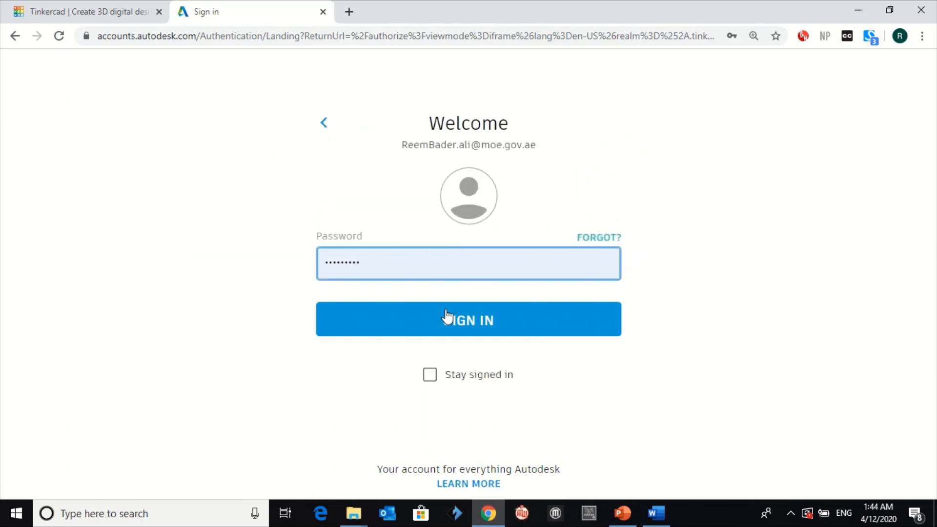
{"action": "left_click", "coordinate": [449, 323]}
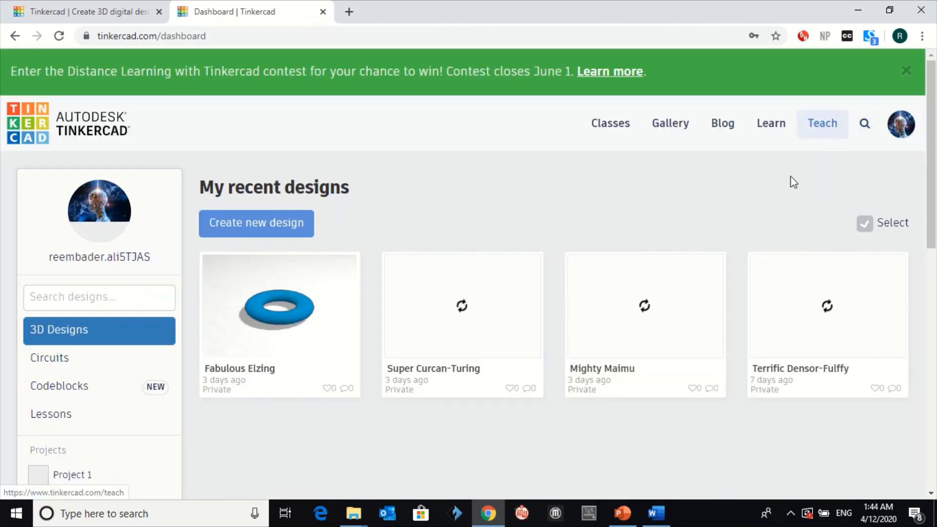
- Open the Classes page and look through classes 12-A to 12-E
{"action": "left_click", "coordinate": [608, 137]}
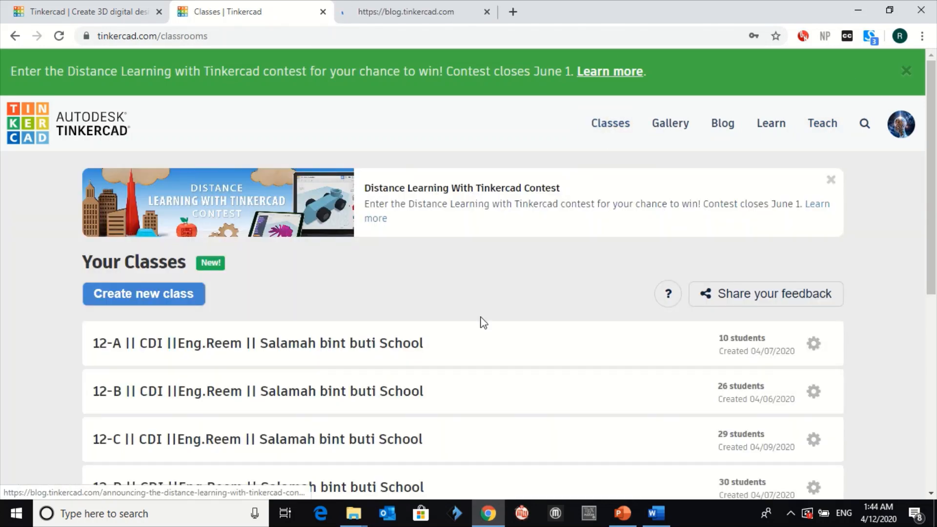
{"action": "scroll", "coordinate": [481, 317], "scroll_direction": "down", "scroll_amount": 2}
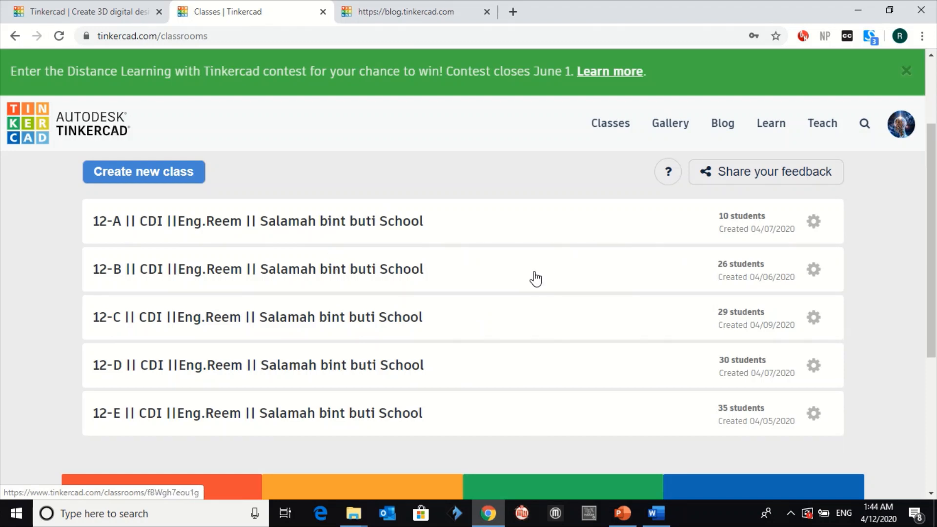
{"action": "scroll", "coordinate": [536, 278], "scroll_direction": "up", "scroll_amount": 1}
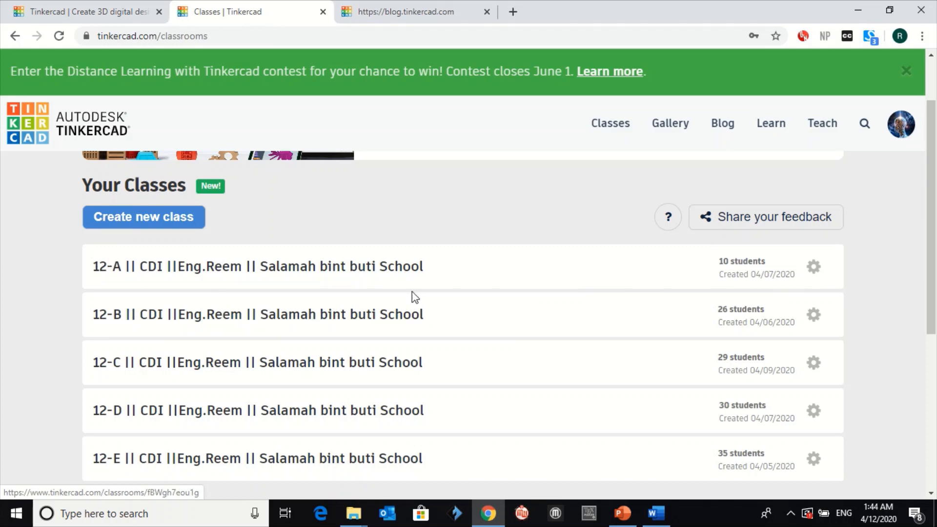
{"action": "scroll", "coordinate": [746, 372], "scroll_direction": "down", "scroll_amount": 2}
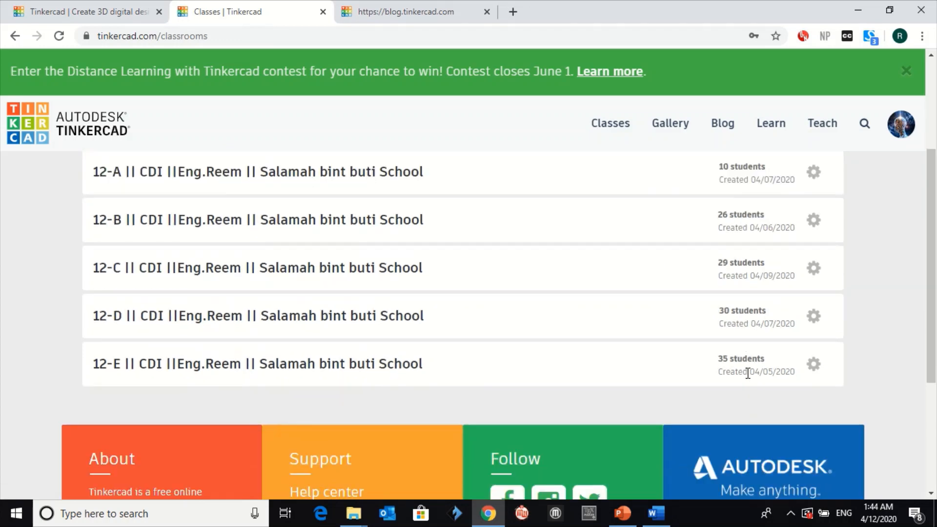
{"action": "scroll", "coordinate": [749, 375], "scroll_direction": "up", "scroll_amount": 4}
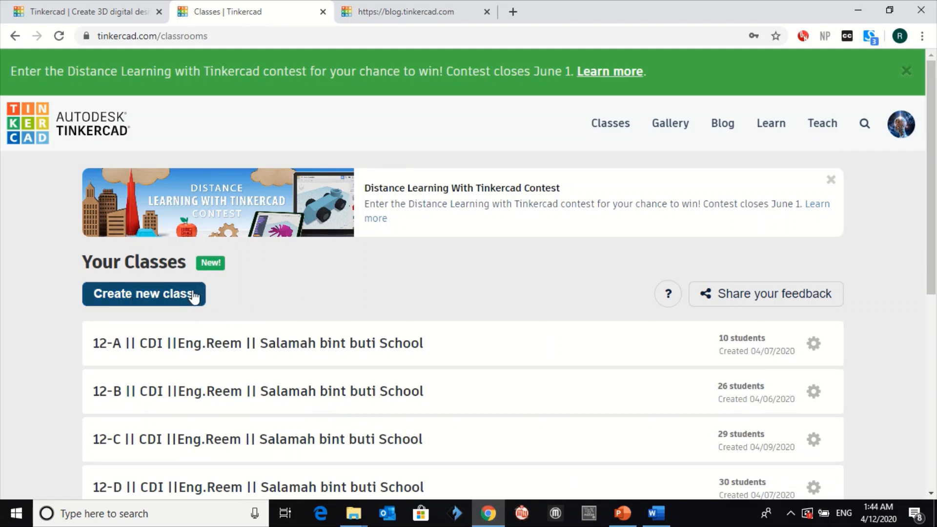
- Start a new class named '12-F || CDI || Teacher name || School name'
{"action": "left_click", "coordinate": [127, 294]}
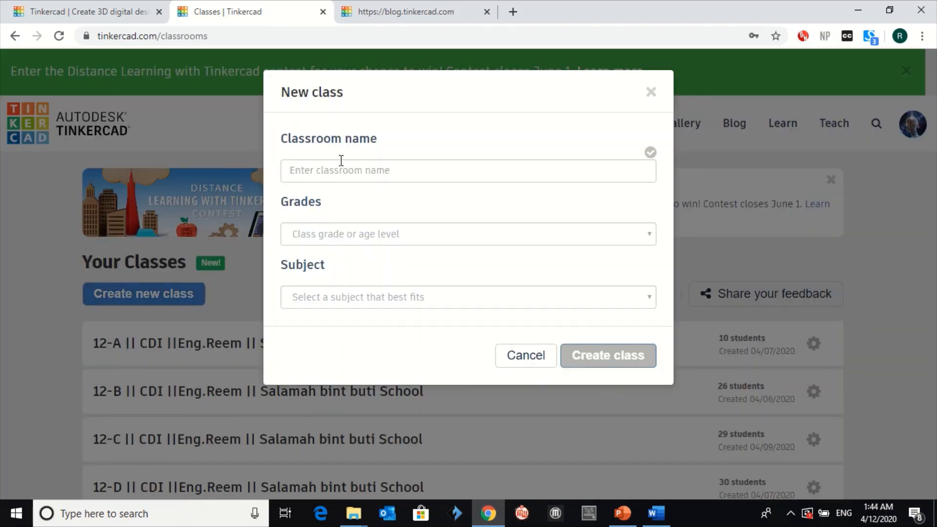
{"action": "left_click", "coordinate": [318, 170]}
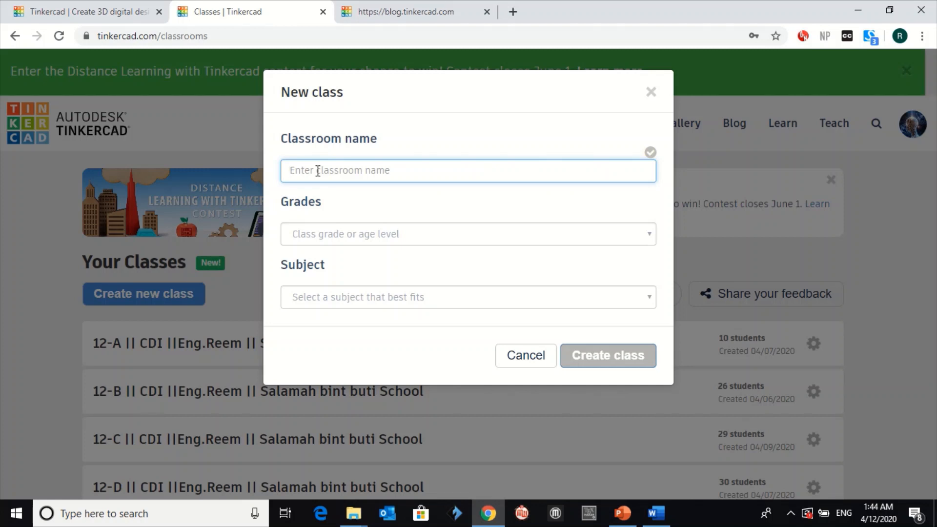
{"action": "type", "text": "12"}
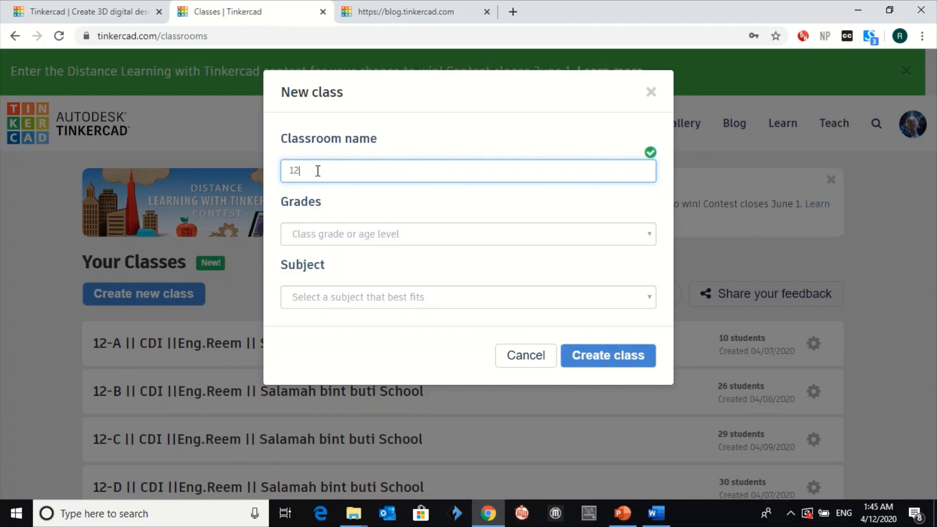
{"action": "type", "text": "-F"}
{"action": "type", "text": "|| CDI || Teacher name || School "}
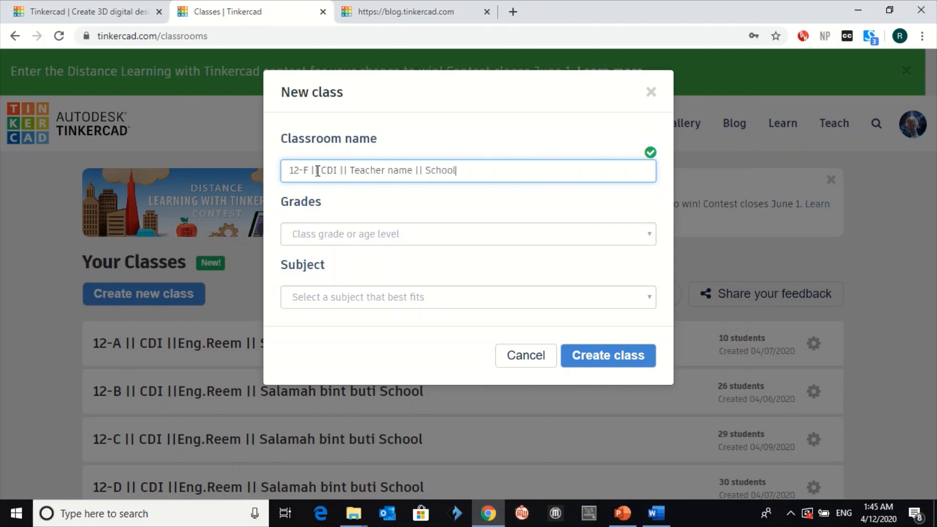
{"action": "type", "text": "name |"}
- Choose grade 'Ages 17 - 18 | 12th grade' and subject Design, then create the class
{"action": "left_click", "coordinate": [396, 235]}
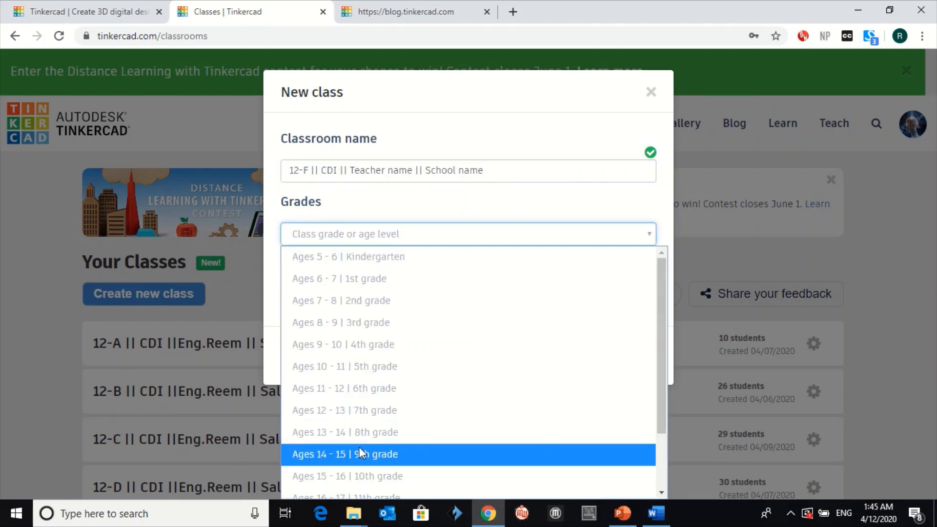
{"action": "scroll", "coordinate": [359, 446], "scroll_direction": "down", "scroll_amount": 2}
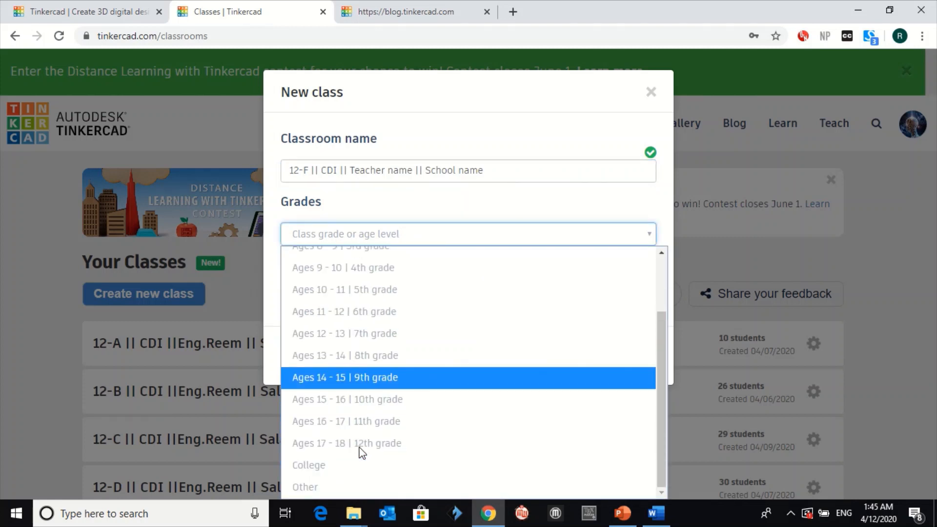
{"action": "left_click", "coordinate": [385, 443]}
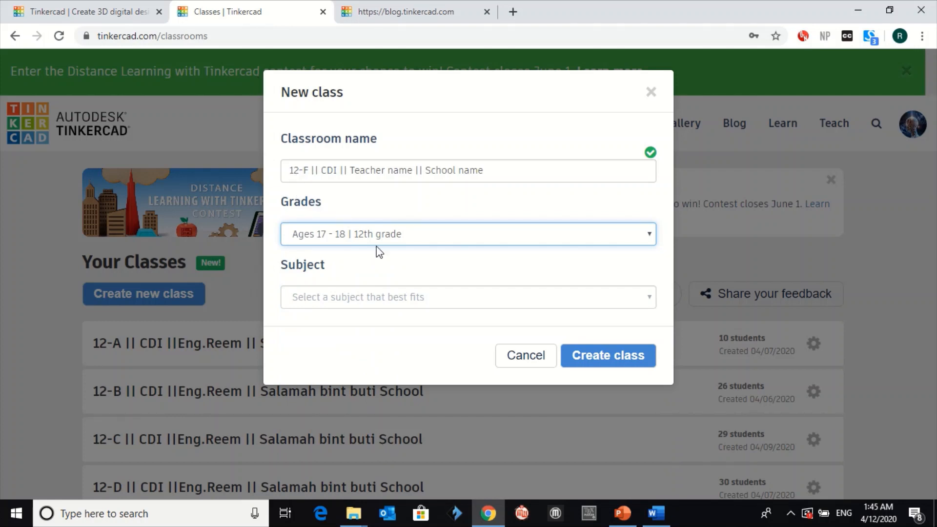
{"action": "left_click", "coordinate": [340, 297]}
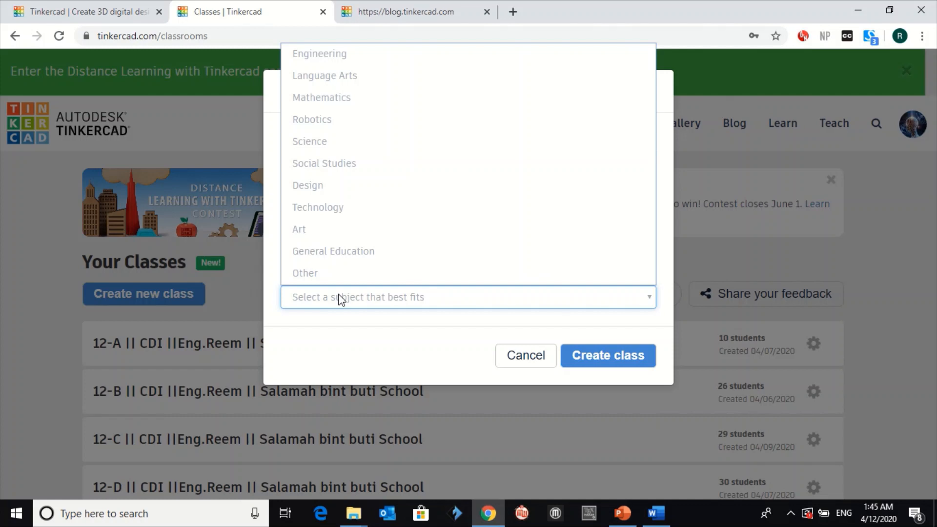
{"action": "left_click", "coordinate": [322, 186]}
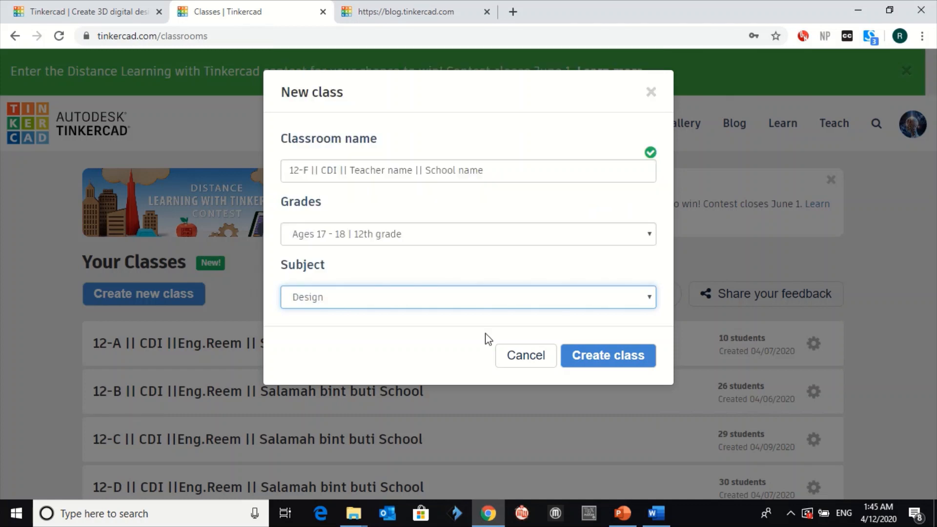
{"action": "left_click", "coordinate": [621, 355]}
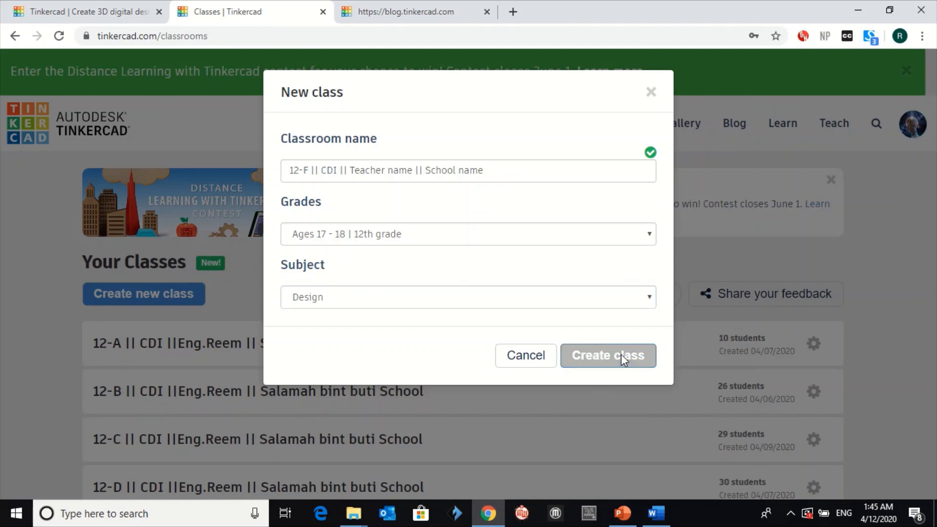
- Scroll down the class list to the new 12-F || CDI class with 0 students
{"action": "scroll", "coordinate": [620, 355], "scroll_direction": "down", "scroll_amount": 1}
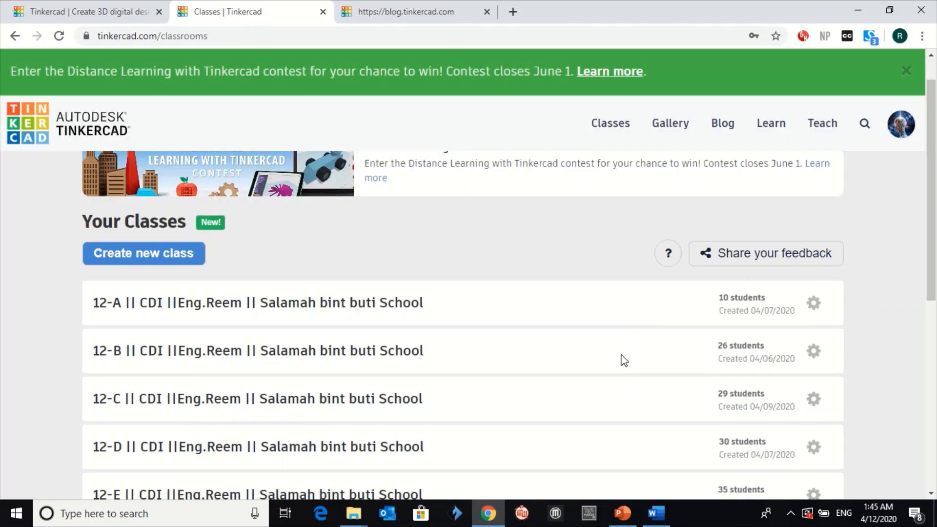
{"action": "scroll", "coordinate": [622, 359], "scroll_direction": "down", "scroll_amount": 3}
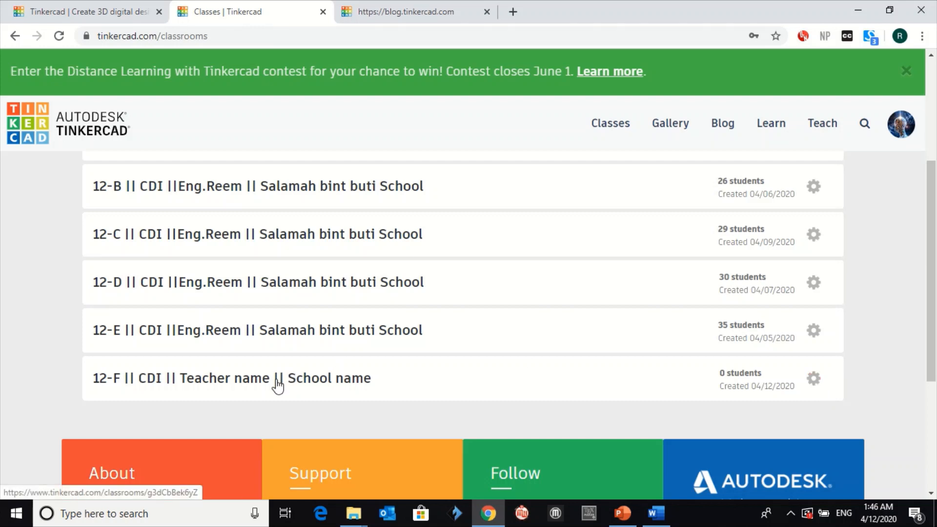
- Open class 12-F and choose to paste a list of students under Add students
{"action": "left_click", "coordinate": [169, 383]}
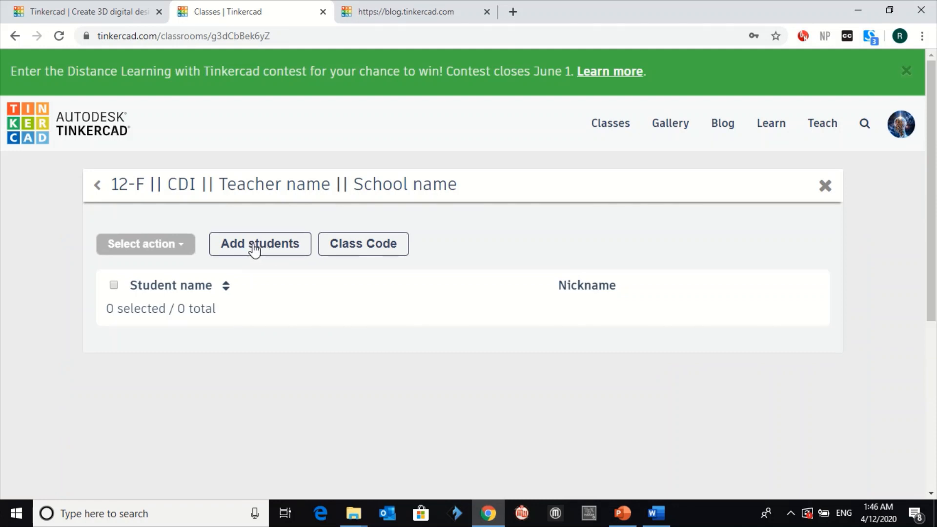
{"action": "left_click", "coordinate": [254, 247]}
{"action": "left_click", "coordinate": [281, 293]}
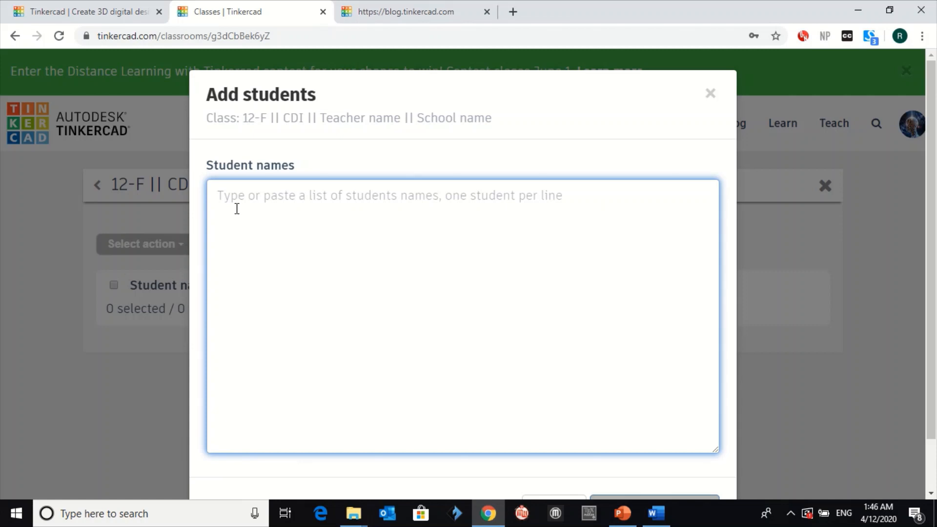
- In Word, cut the student names from Mario Speedwagon onward, then return to Chrome
{"action": "left_click", "coordinate": [655, 513]}
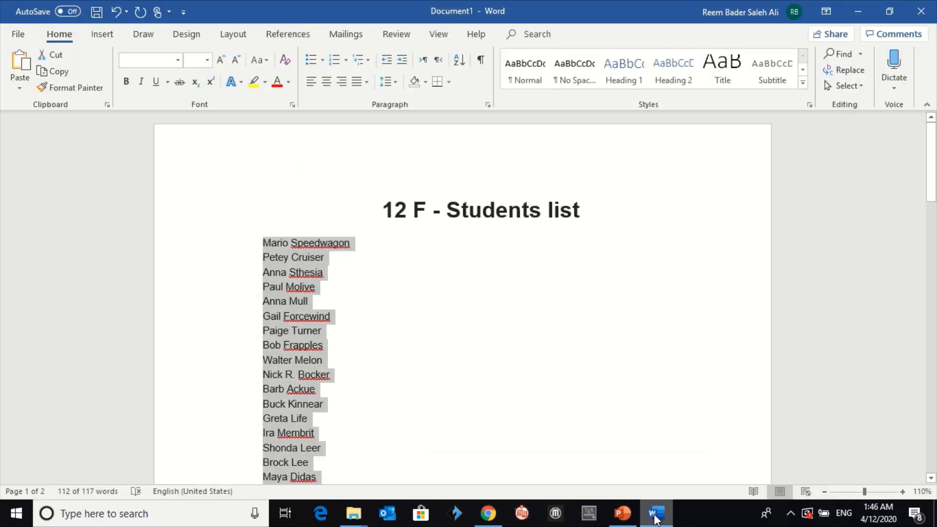
{"action": "left_click", "coordinate": [416, 336]}
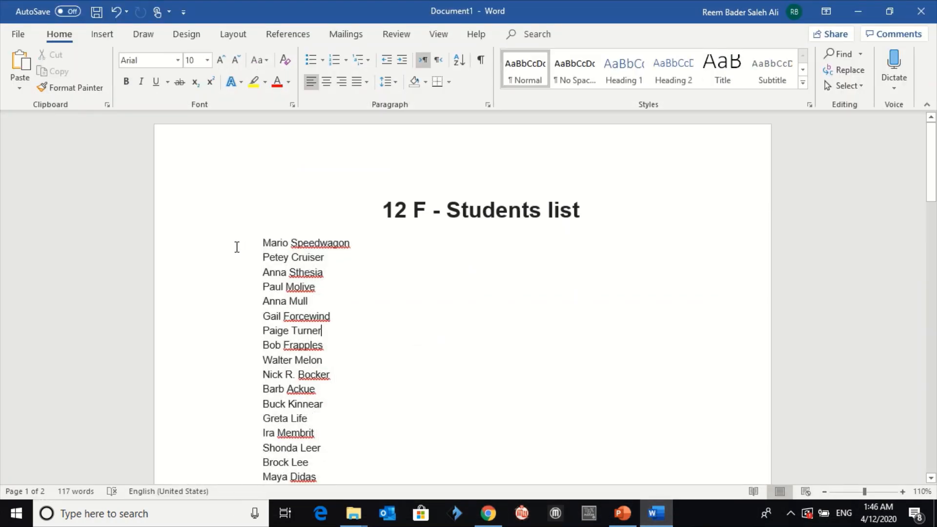
{"action": "left_click_drag", "start_coordinate": [261, 243], "coordinate": [349, 494]}
{"action": "key", "text": "ctrl+x"}
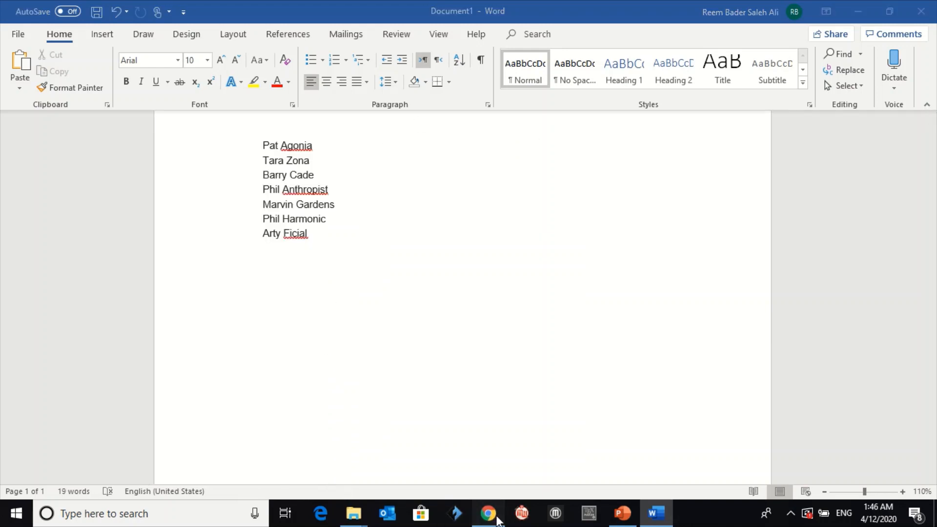
{"action": "left_click", "coordinate": [488, 513]}
- Paste the cut names, add one more student name on a new line, and submit all 48 students
{"action": "key", "text": "ctrl+v"}
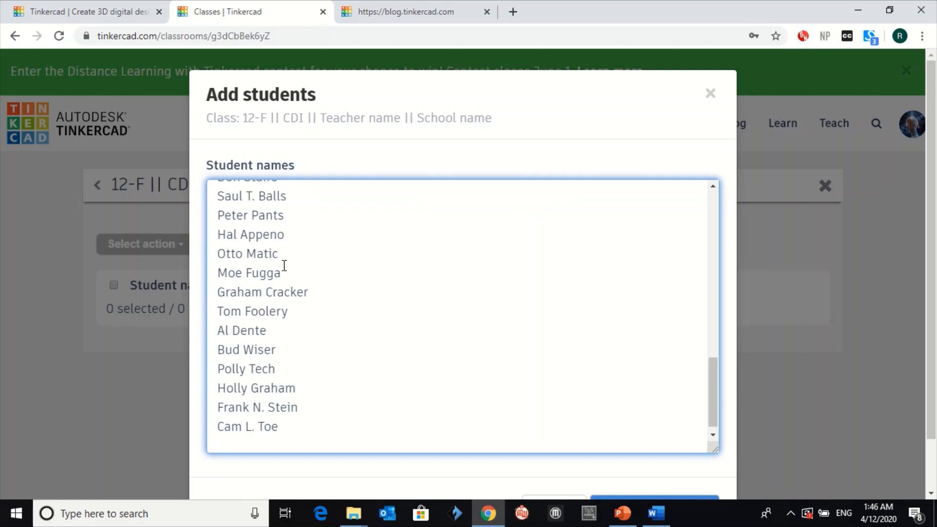
{"action": "scroll", "coordinate": [284, 265], "scroll_direction": "up", "scroll_amount": 15}
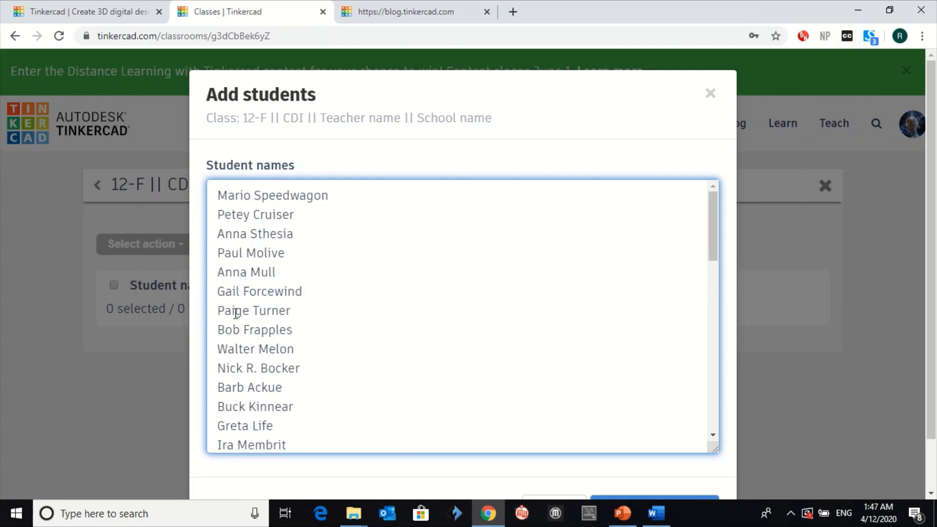
{"action": "scroll", "coordinate": [235, 313], "scroll_direction": "down", "scroll_amount": 12}
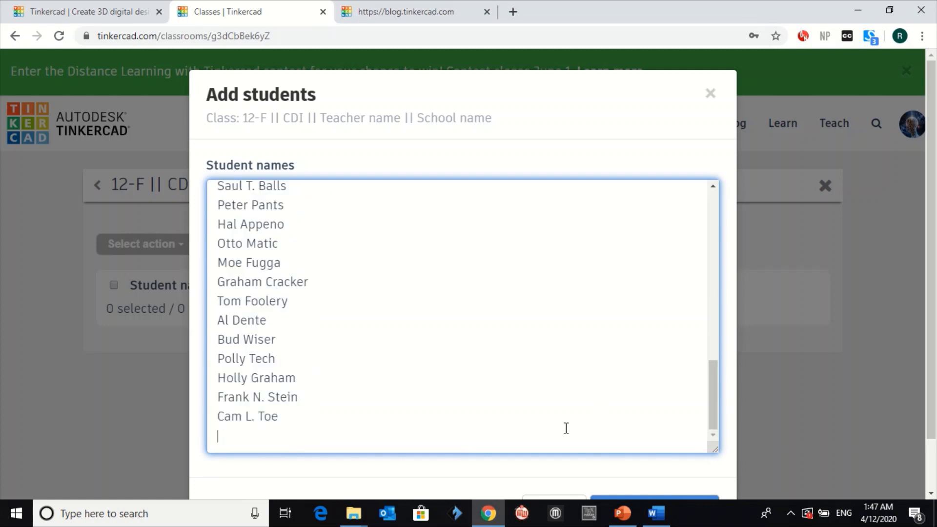
{"action": "scroll", "coordinate": [564, 429], "scroll_direction": "down", "scroll_amount": 2}
{"action": "key", "text": "Return"}
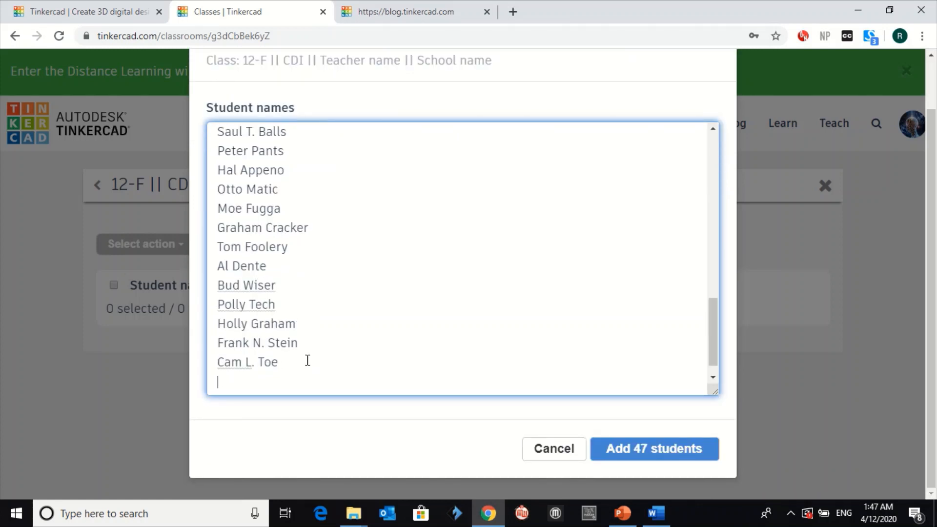
{"action": "type", "text": "Reem Bader"}
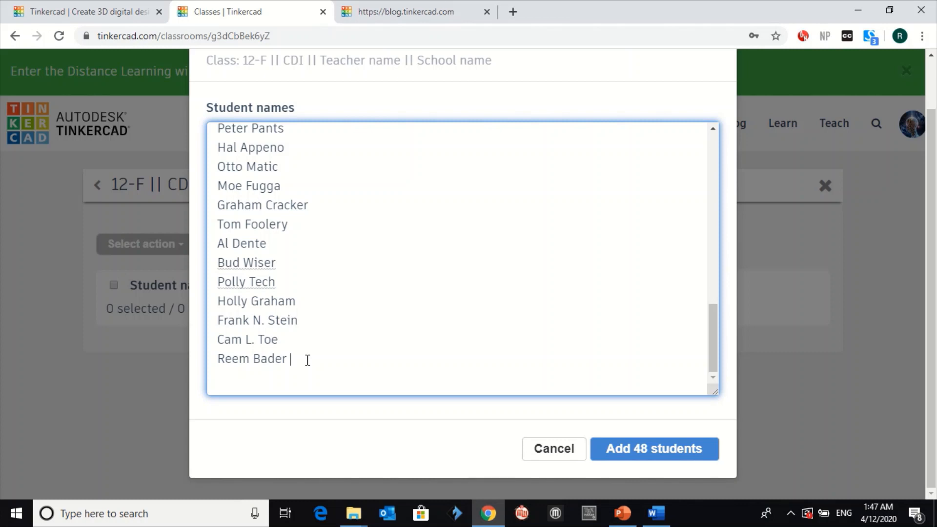
{"action": "left_click", "coordinate": [639, 449]}
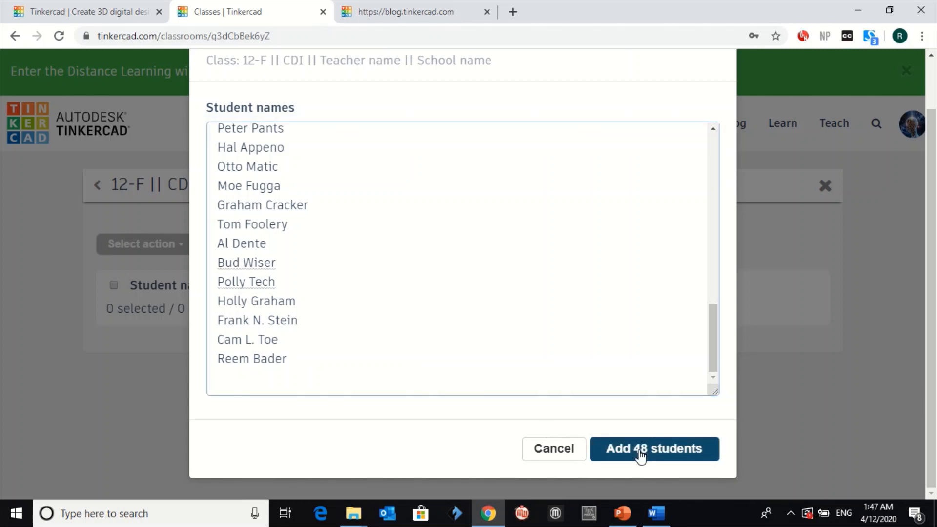
{"action": "scroll", "coordinate": [391, 350], "scroll_direction": "down", "scroll_amount": 2}
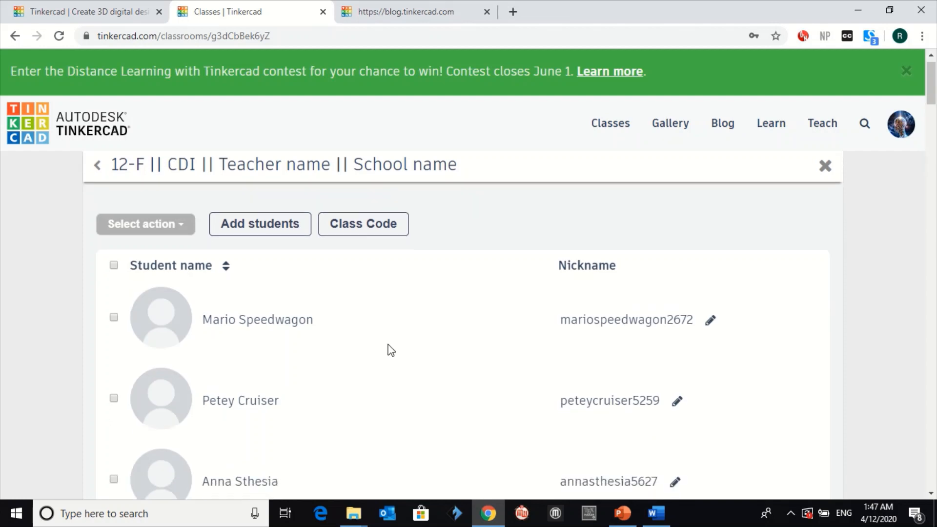
{"action": "scroll", "coordinate": [330, 364], "scroll_direction": "up", "scroll_amount": 8}
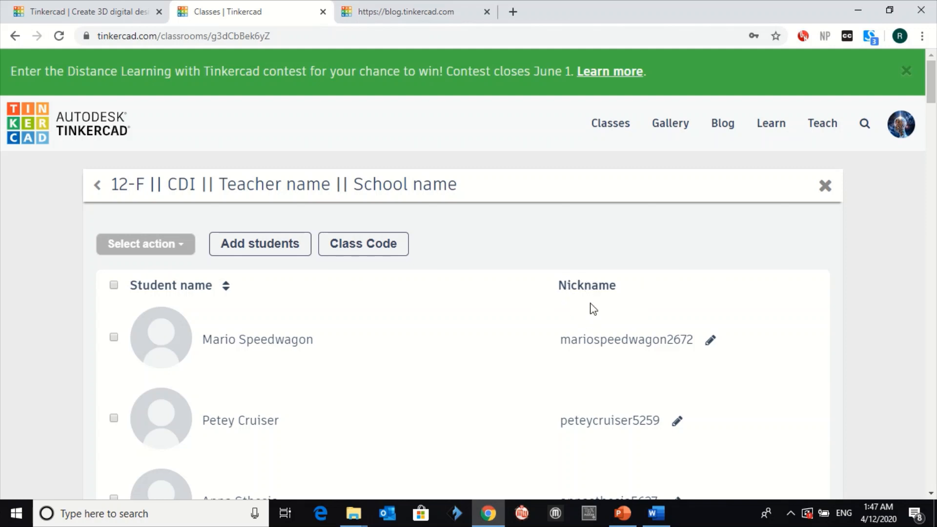
{"action": "scroll", "coordinate": [589, 307], "scroll_direction": "down", "scroll_amount": 2}
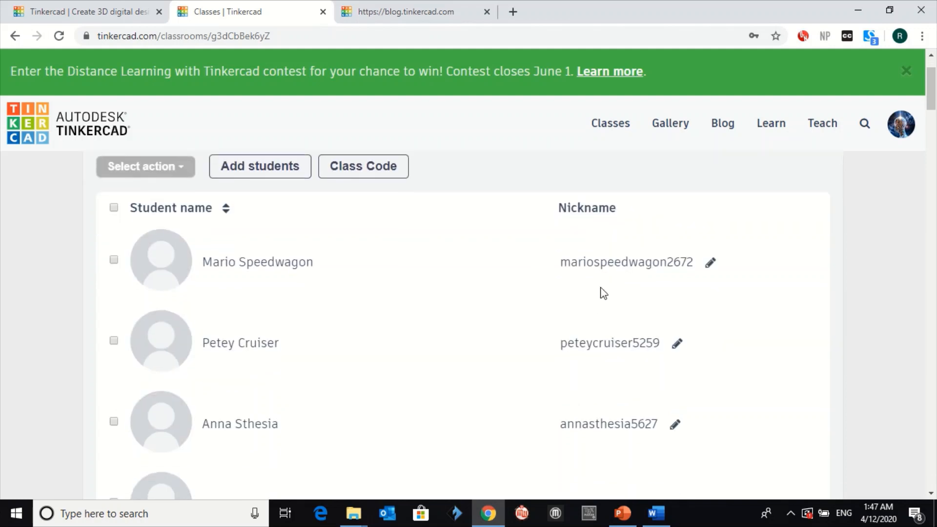
- Change the nickname endings of the first two students to 2020
{"action": "left_click", "coordinate": [709, 265]}
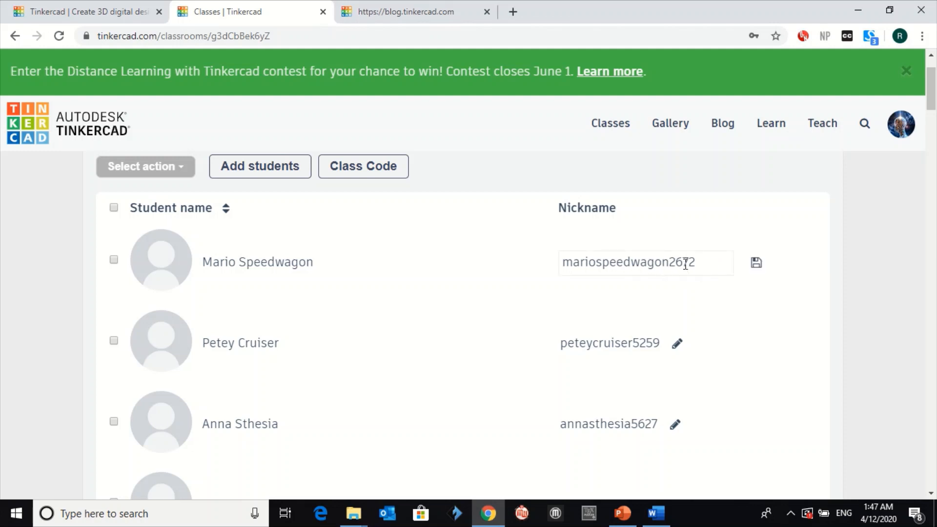
{"action": "left_click_drag", "start_coordinate": [699, 261], "coordinate": [670, 262]}
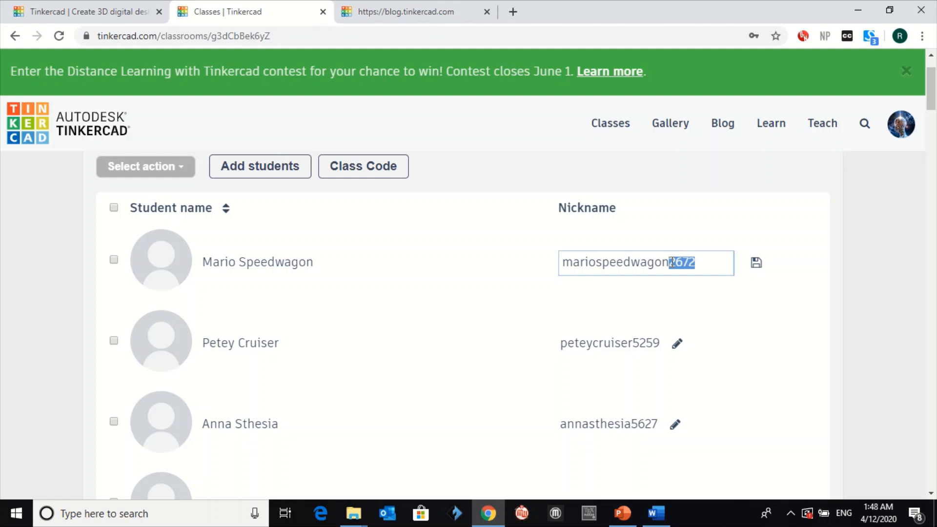
{"action": "type", "text": "2020"}
{"action": "key", "text": "shift+Left"}
{"action": "key", "text": "shift+Left"}
{"action": "key", "text": "shift+Left"}
{"action": "key", "text": "shift+Left"}
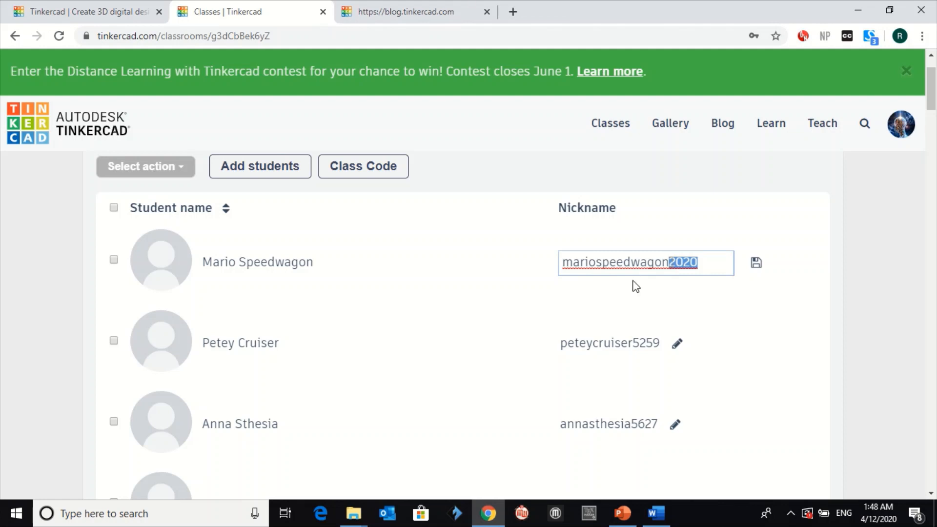
{"action": "left_click", "coordinate": [678, 344]}
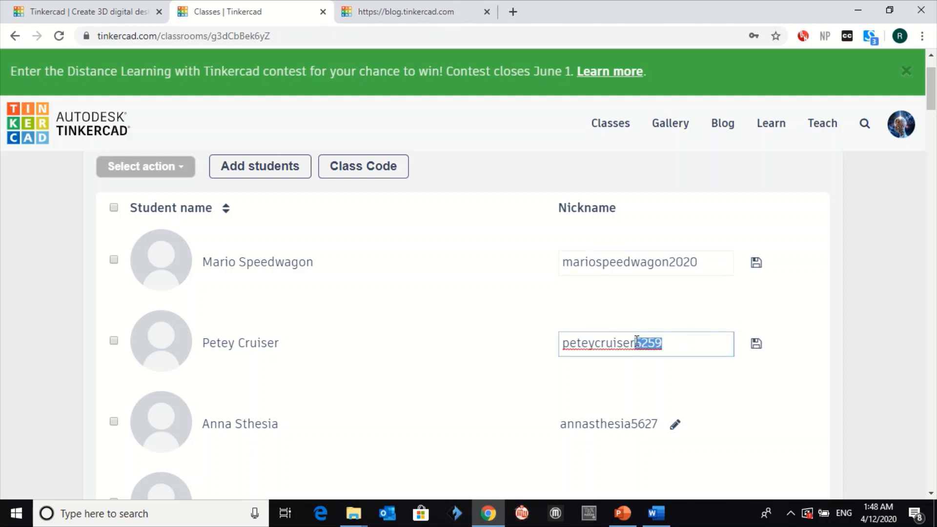
{"action": "type", "text": "2020"}
{"action": "key", "text": "Return"}
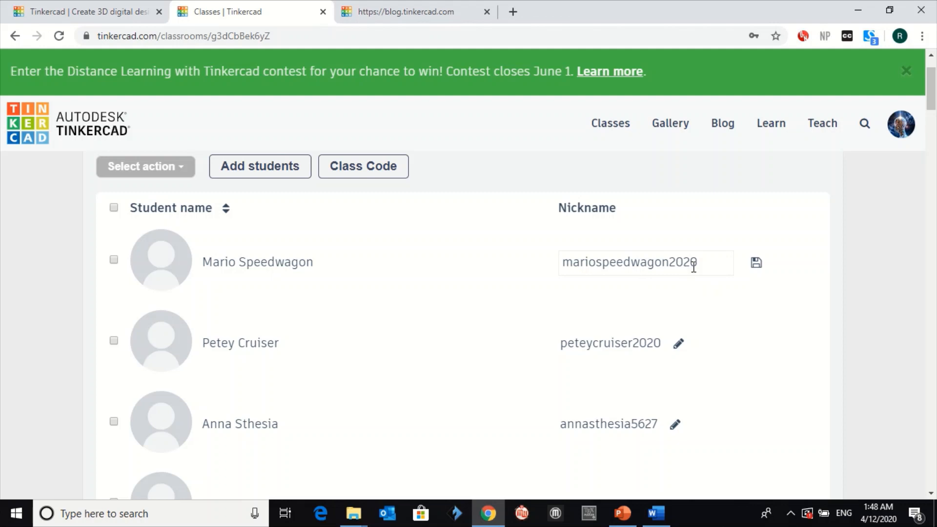
{"action": "left_click", "coordinate": [678, 343]}
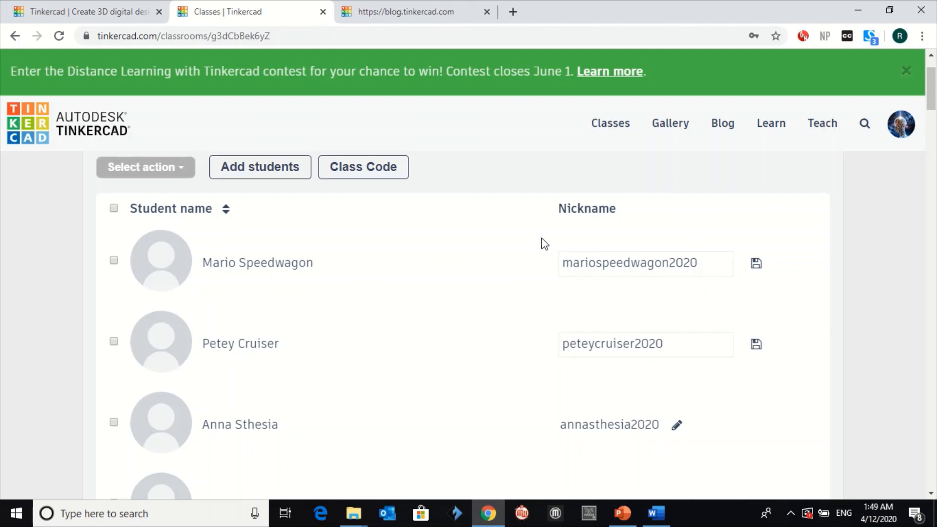
{"action": "scroll", "coordinate": [543, 243], "scroll_direction": "up", "scroll_amount": 2}
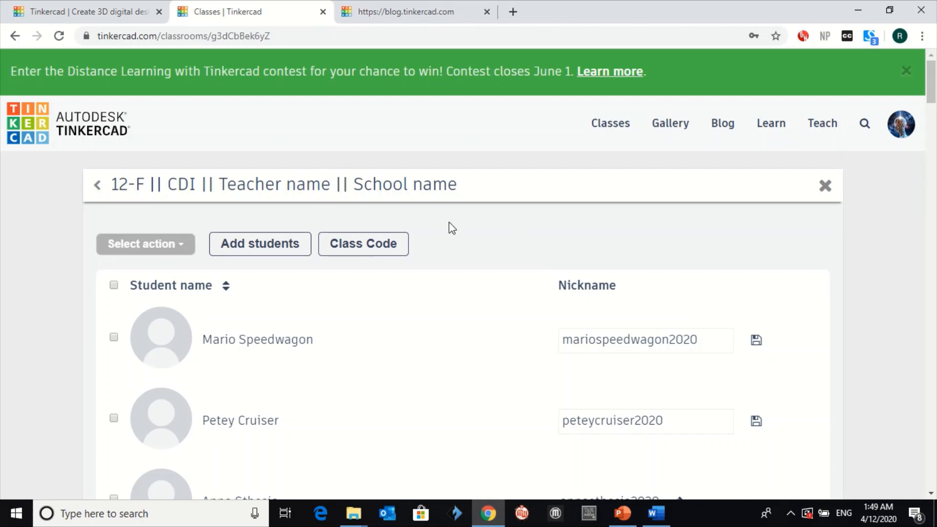
- Show the 12-F class code page, review it, and highlight the class-link student joining instructions
{"action": "left_click", "coordinate": [364, 247]}
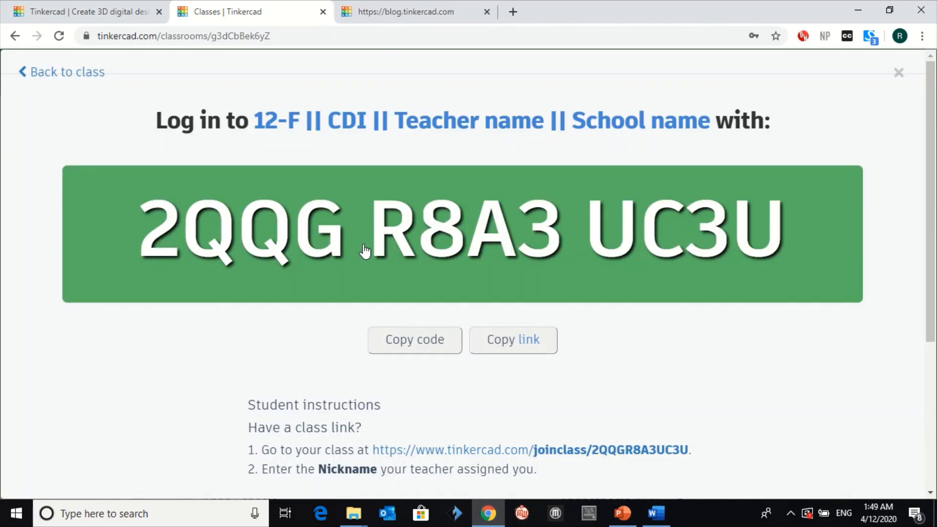
{"action": "scroll", "coordinate": [365, 251], "scroll_direction": "down", "scroll_amount": 2}
{"action": "scroll", "coordinate": [363, 251], "scroll_direction": "up", "scroll_amount": 3}
{"action": "scroll", "coordinate": [383, 259], "scroll_direction": "down", "scroll_amount": 2}
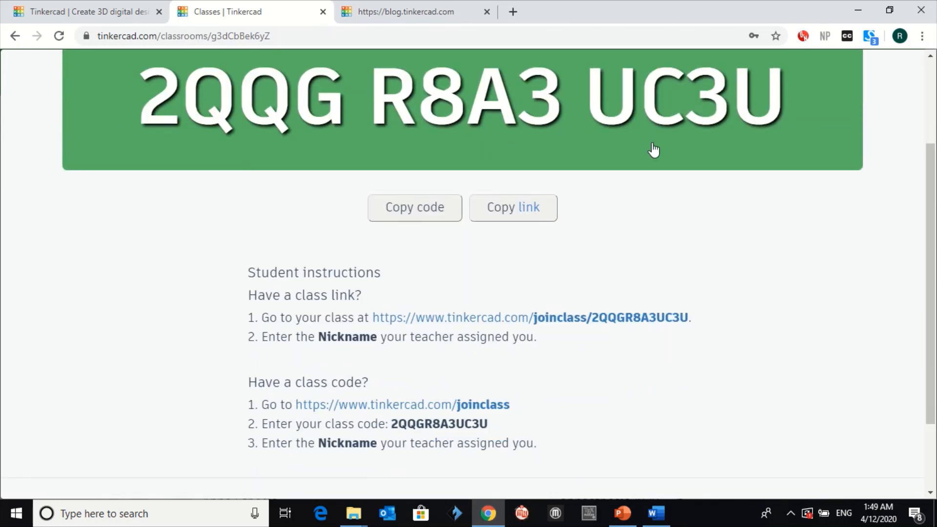
{"action": "scroll", "coordinate": [546, 245], "scroll_direction": "down", "scroll_amount": 1}
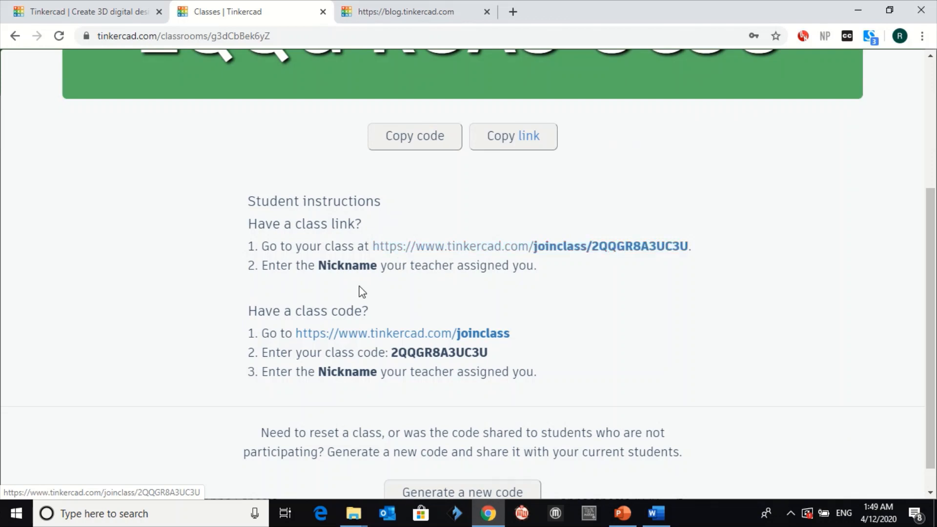
{"action": "scroll", "coordinate": [359, 291], "scroll_direction": "up", "scroll_amount": 1}
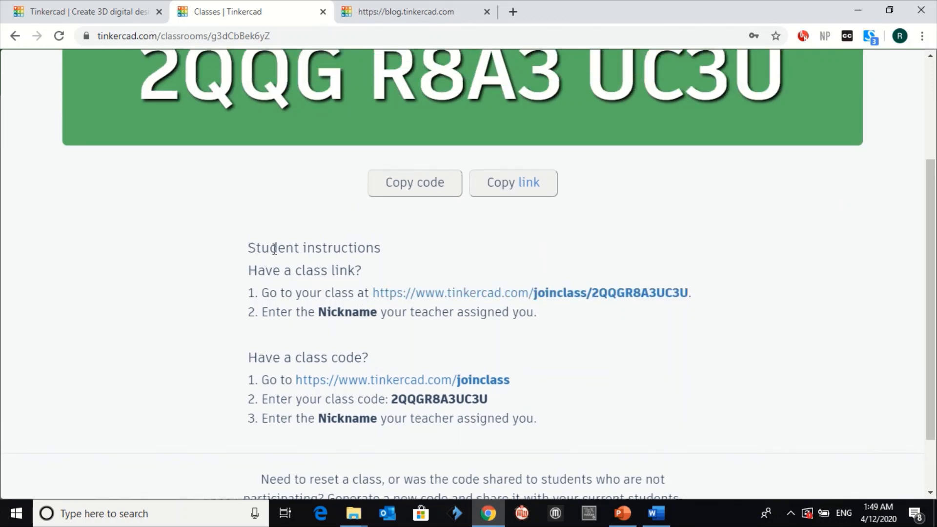
{"action": "left_click_drag", "start_coordinate": [251, 248], "coordinate": [528, 314]}
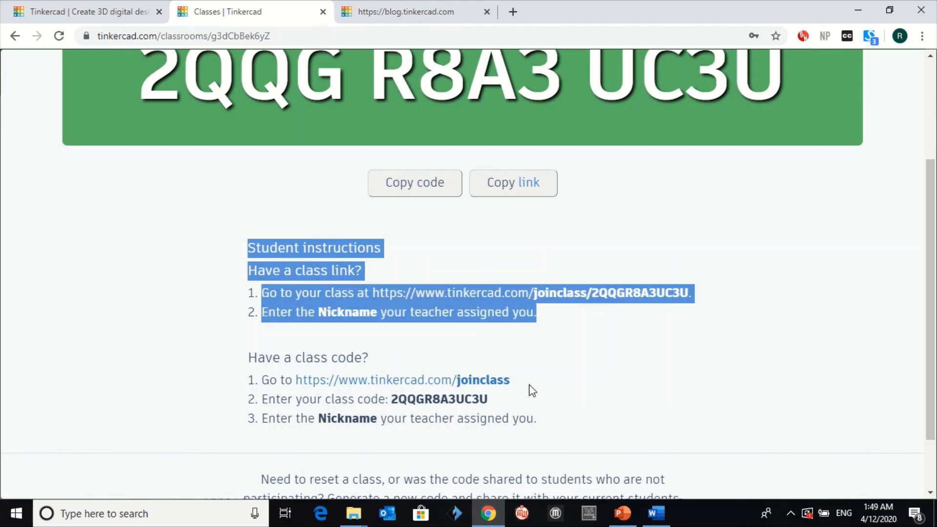
{"action": "left_click", "coordinate": [335, 303]}
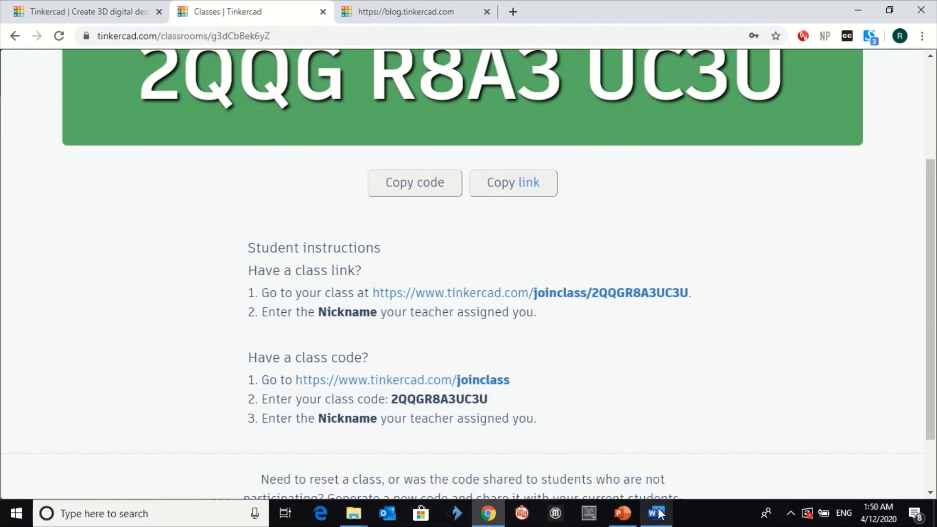
{"action": "mouse_move", "coordinate": [658, 513]}
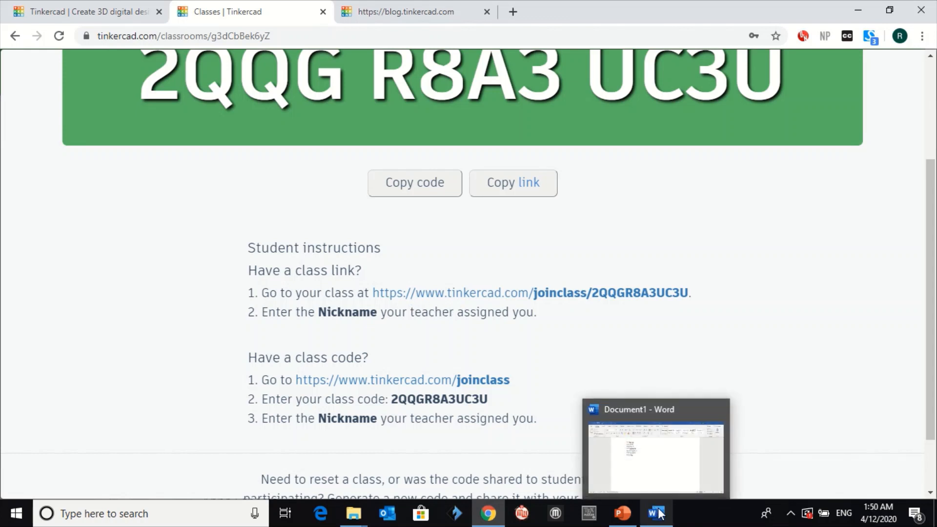